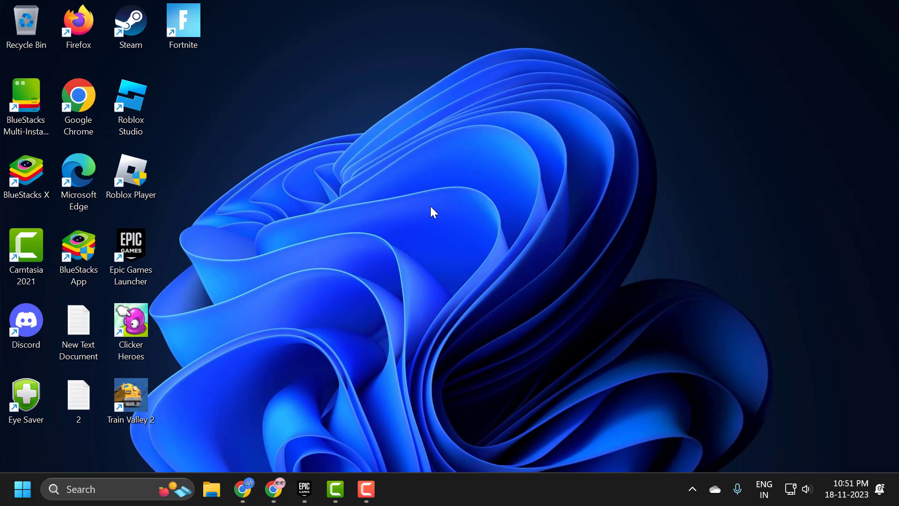
- Start a Windows Update check from Settings, then close the Settings window
right_click(22, 492)
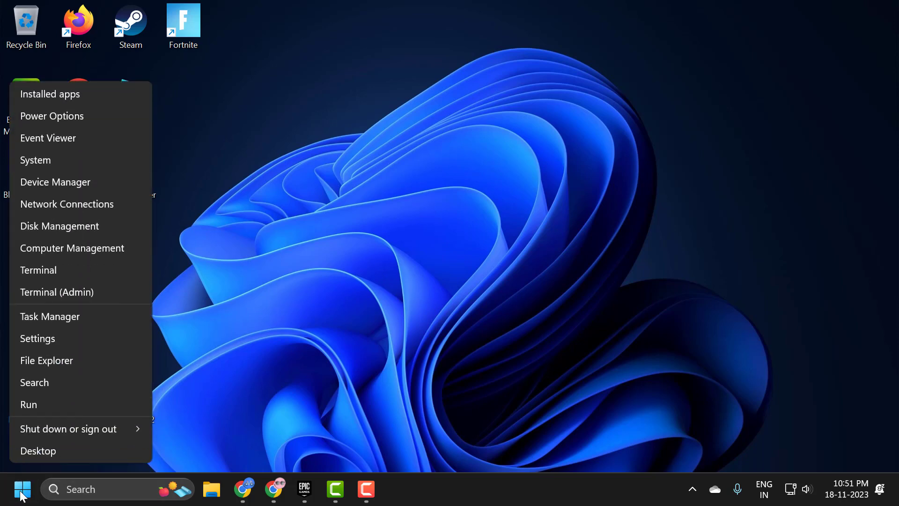
left_click(34, 344)
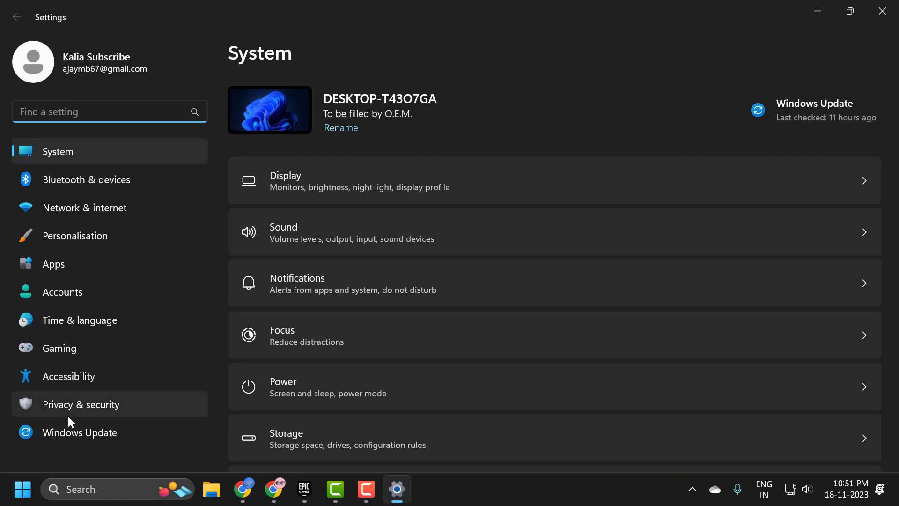
left_click(53, 438)
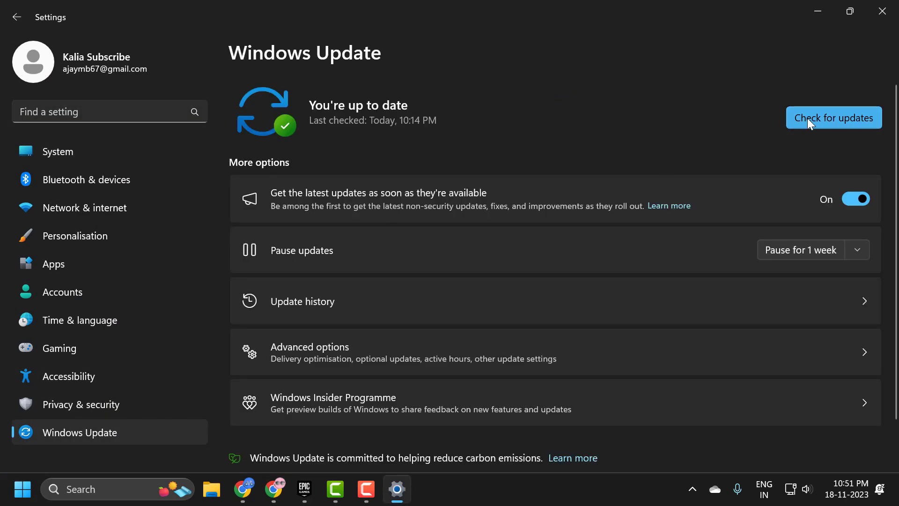
left_click(810, 120)
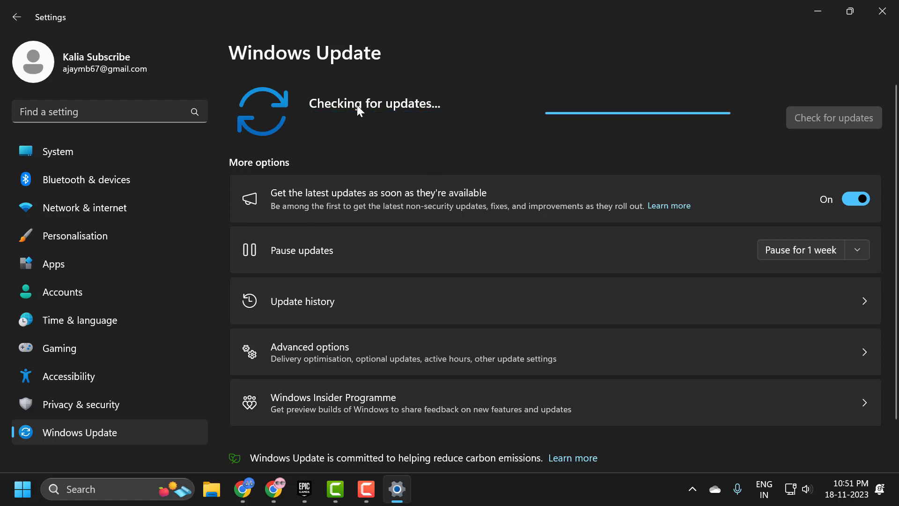
left_click(870, 15)
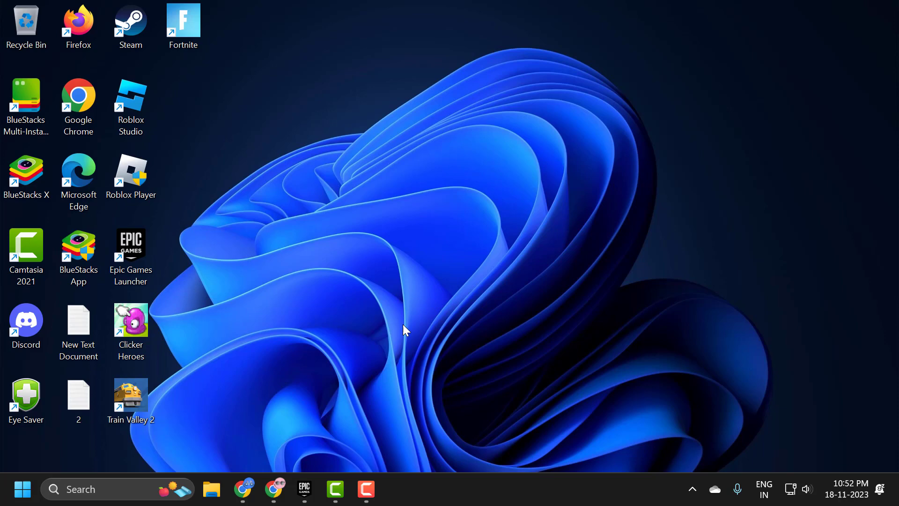
- Open Fortnite's installation folder D:\game\Fortnite from its Manage options in the Epic Games Library
left_click(304, 489)
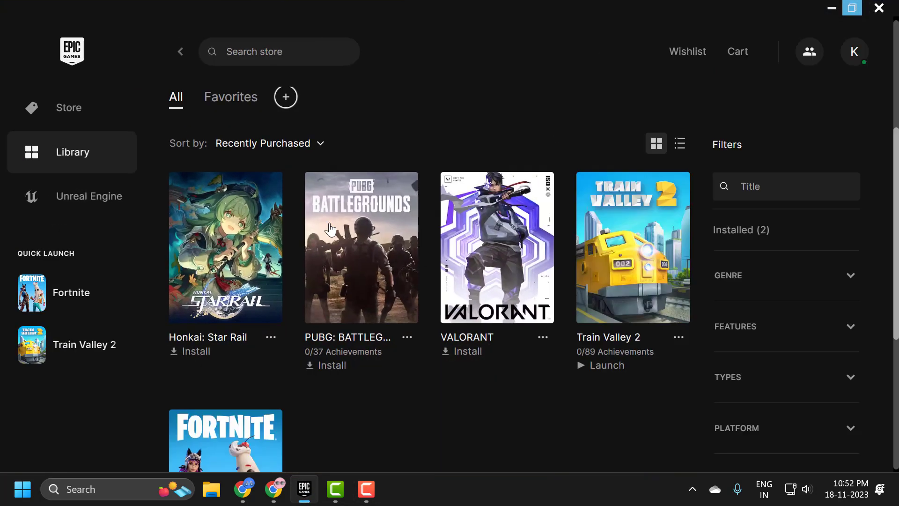
scroll(288, 271, "down", 5)
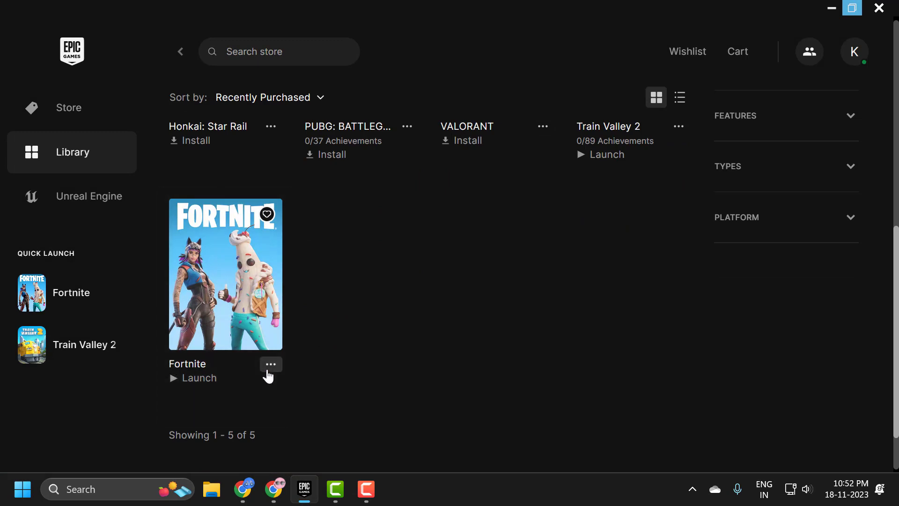
left_click(273, 372)
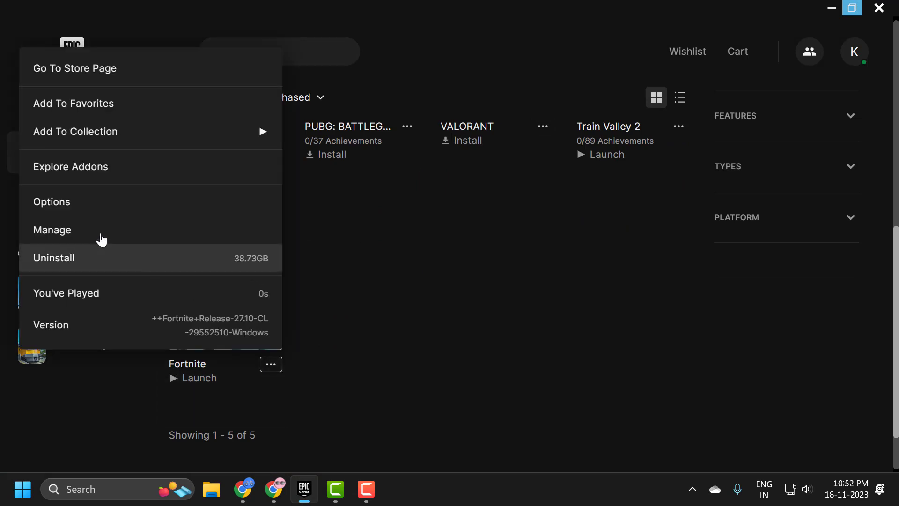
left_click(101, 231)
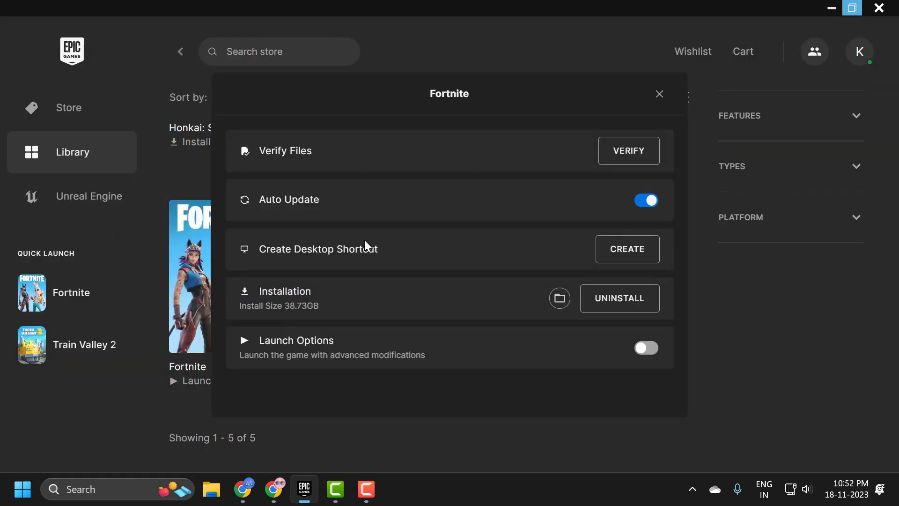
left_click(559, 302)
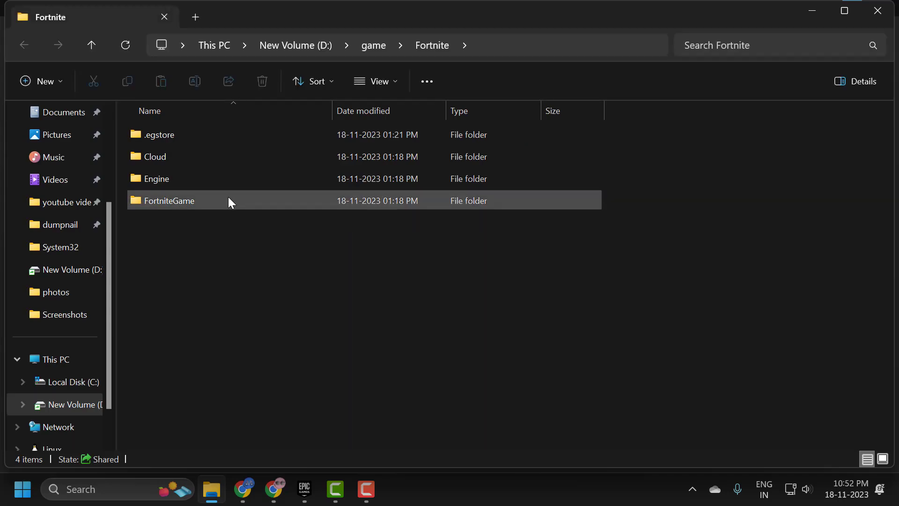
- Navigate into FortniteGame\Binaries\Win64 and scroll to the Fortnite executables
double_click(189, 202)
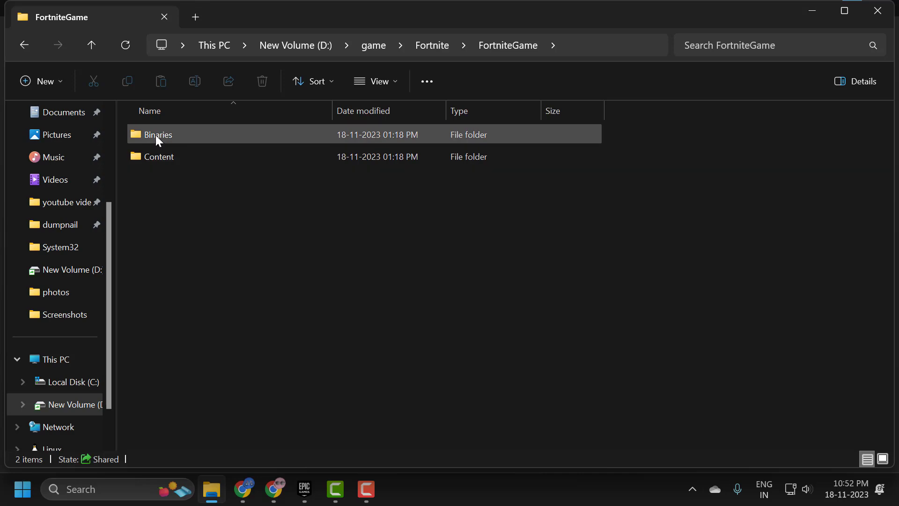
double_click(155, 135)
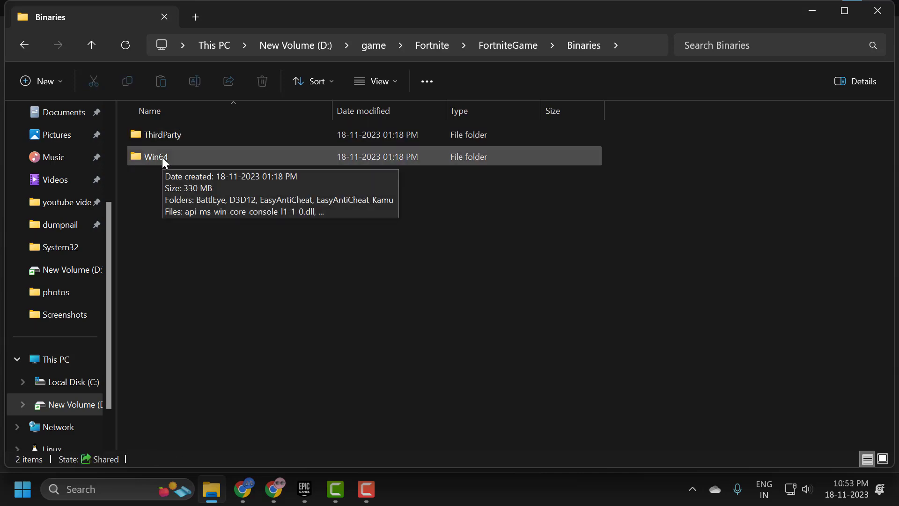
double_click(162, 156)
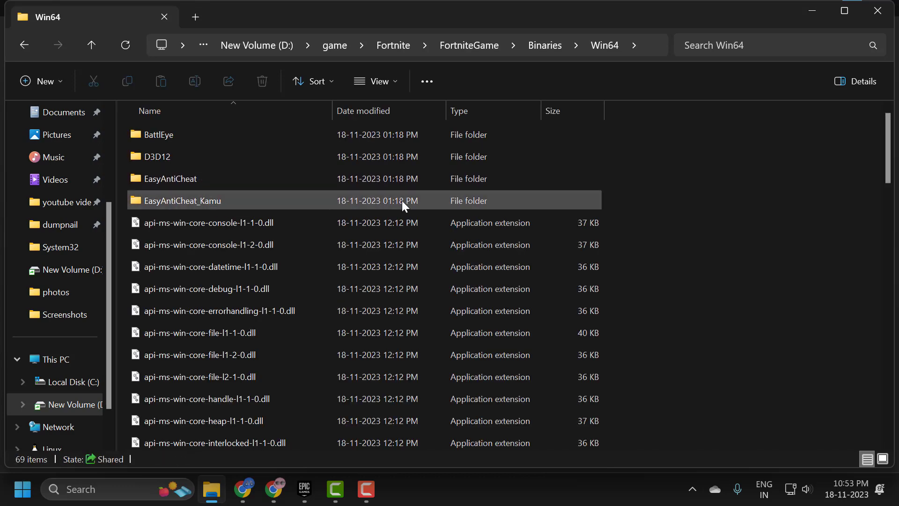
scroll(396, 234, "down", 2)
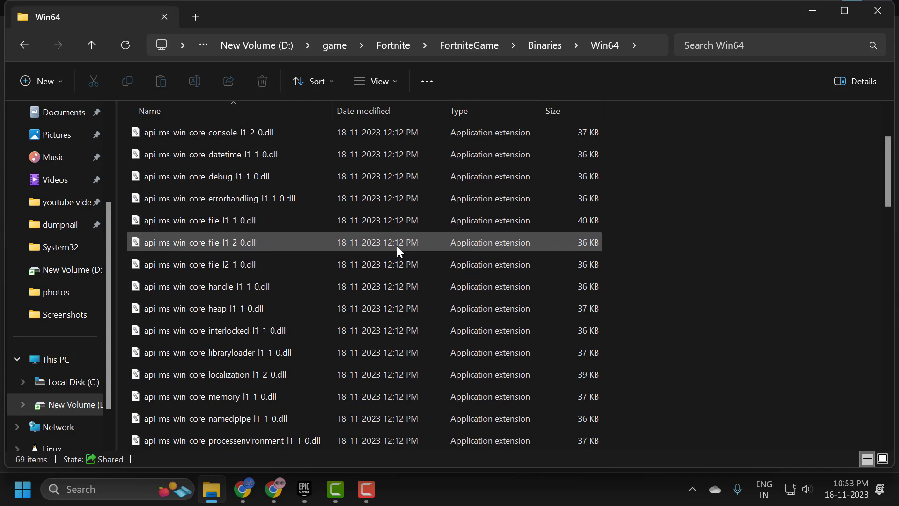
scroll(726, 335, "up", 2)
scroll(683, 301, "down", 7)
scroll(682, 303, "down", 8)
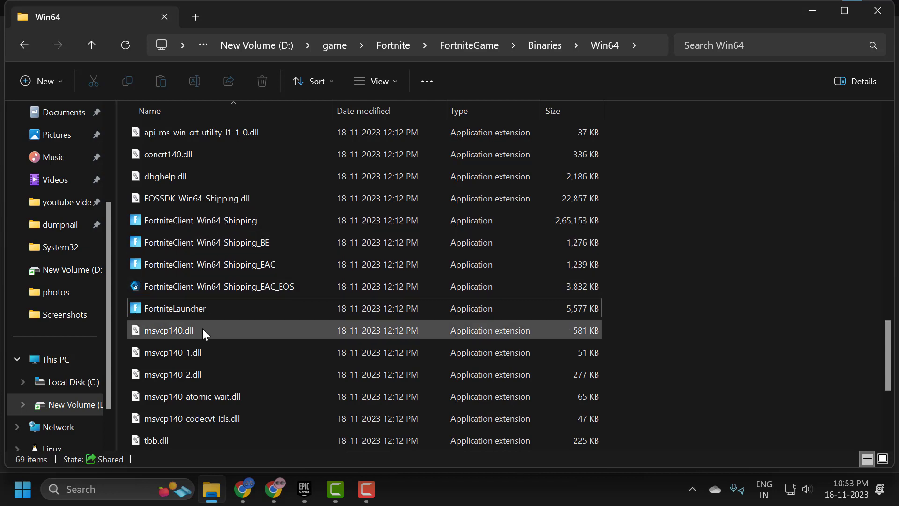
- Give FortniteLauncher Windows 8 compatibility mode and disabled full-screen optimisations, then apply
left_click(179, 310)
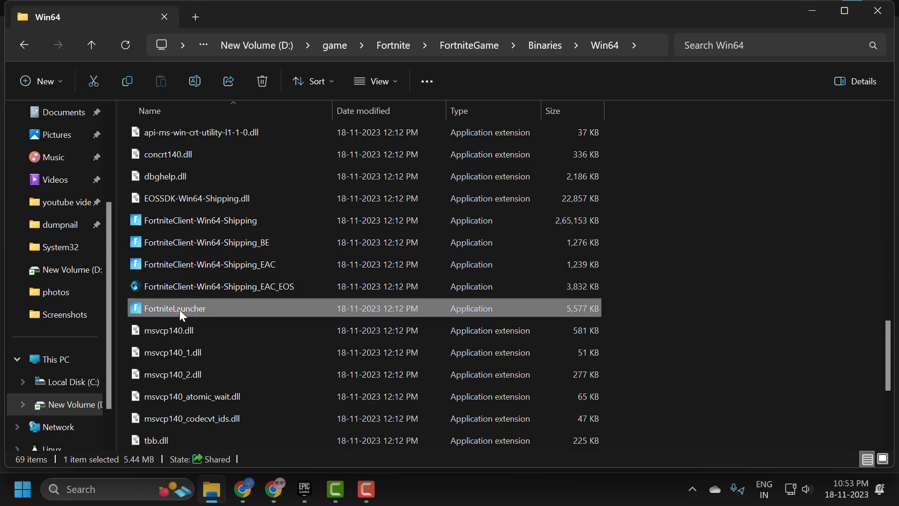
right_click(178, 310)
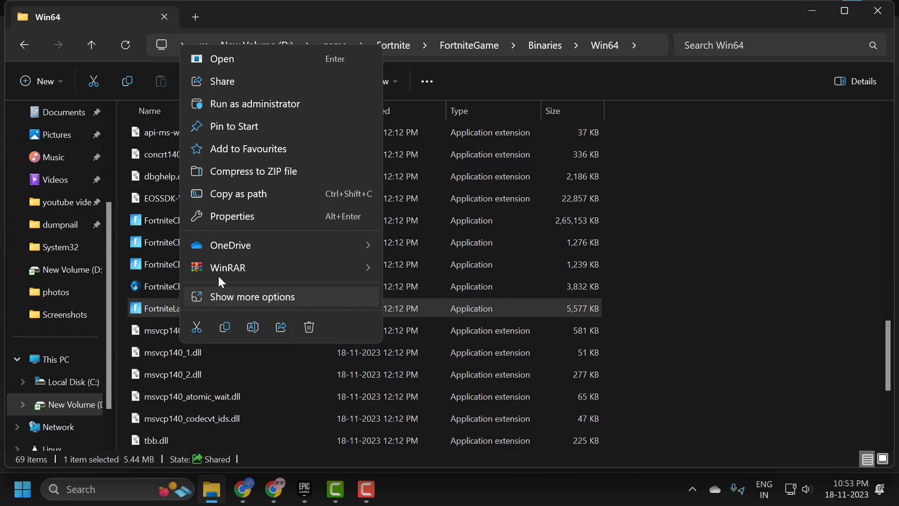
left_click(222, 222)
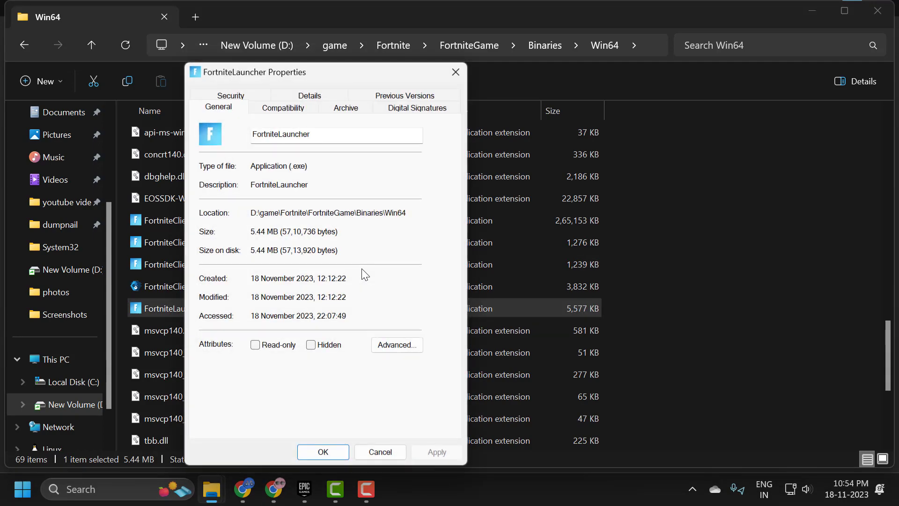
left_click(296, 112)
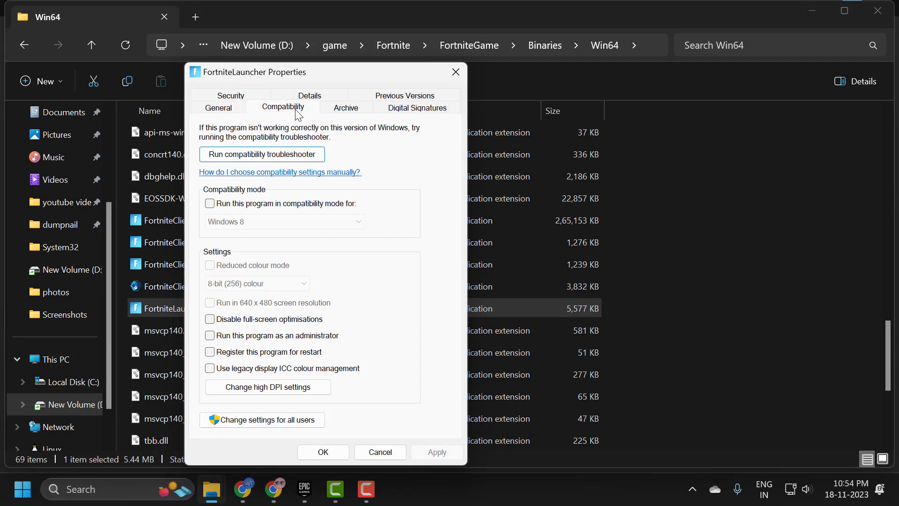
left_click(211, 205)
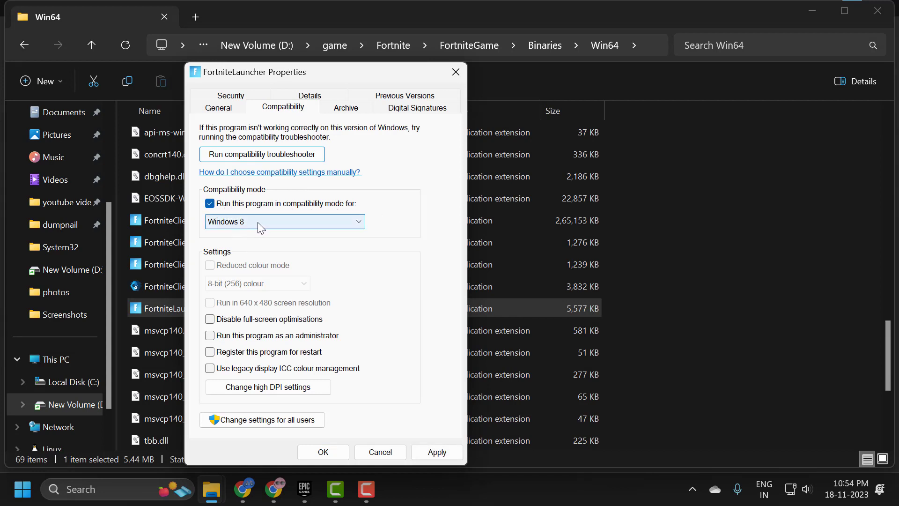
left_click(209, 321)
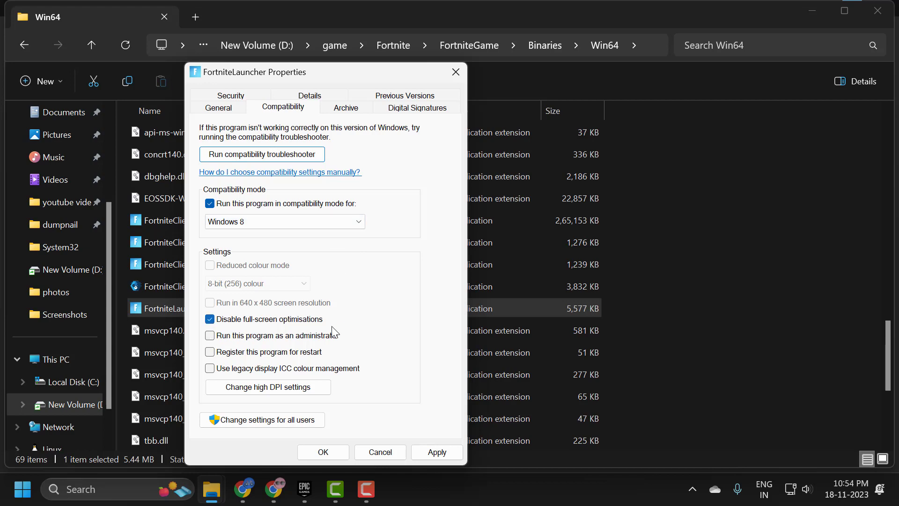
left_click(436, 451)
left_click(317, 445)
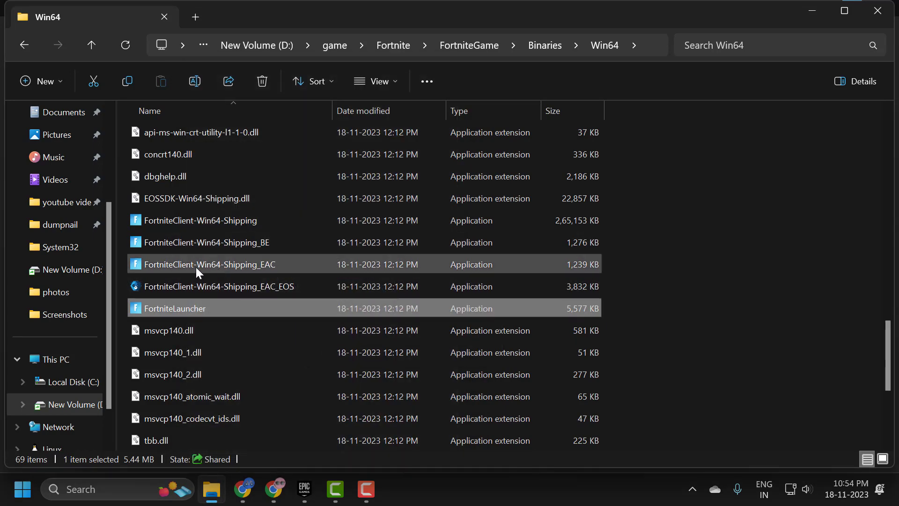
- Set FortniteClient-Win64-Shipping_EAC to Windows 8 compatibility with full-screen optimisations disabled
right_click(181, 266)
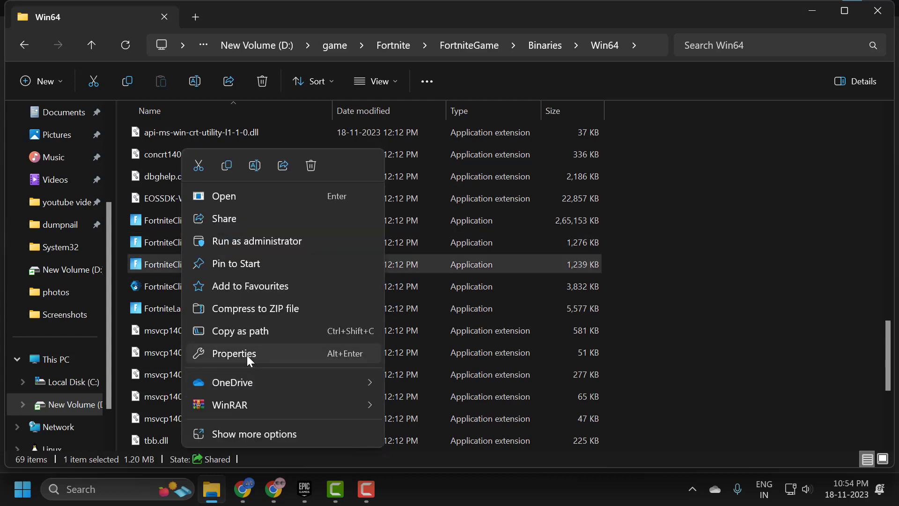
left_click(246, 355)
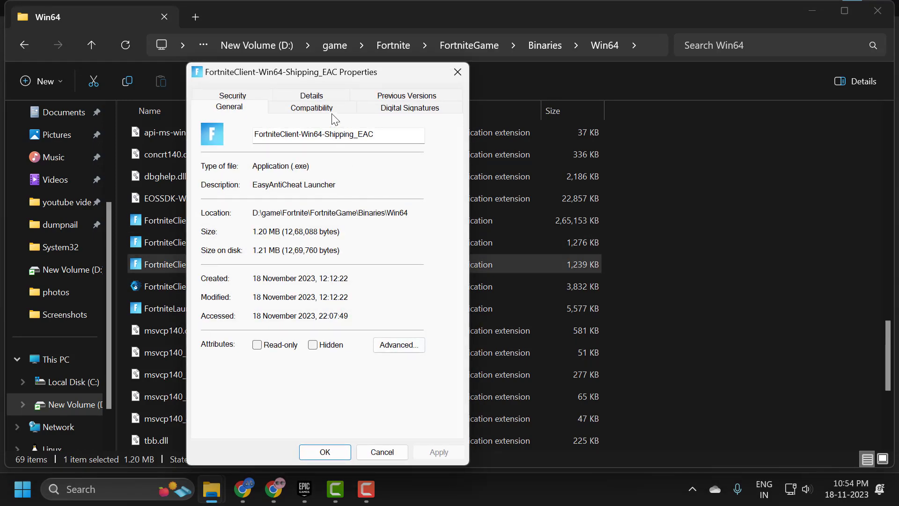
left_click(332, 114)
left_click(212, 203)
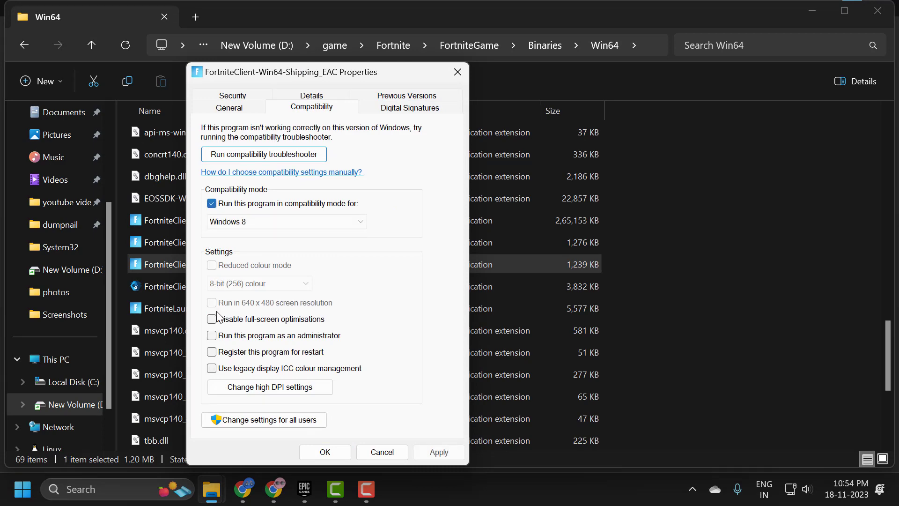
left_click(215, 319)
left_click(314, 450)
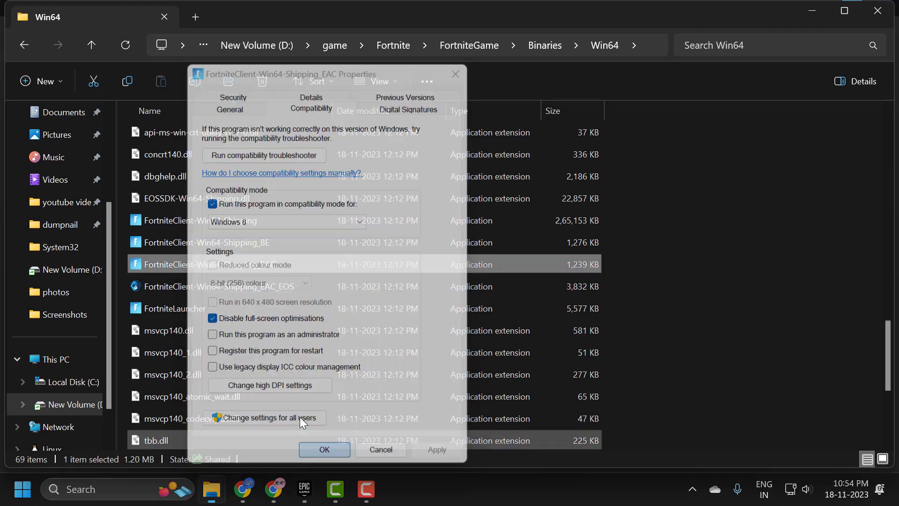
- Set FortniteClient-Win64-Shipping_BE to Windows 8 compatibility with full-screen optimisations disabled, and apply
left_click(224, 241)
right_click(224, 240)
left_click(288, 353)
left_click(341, 110)
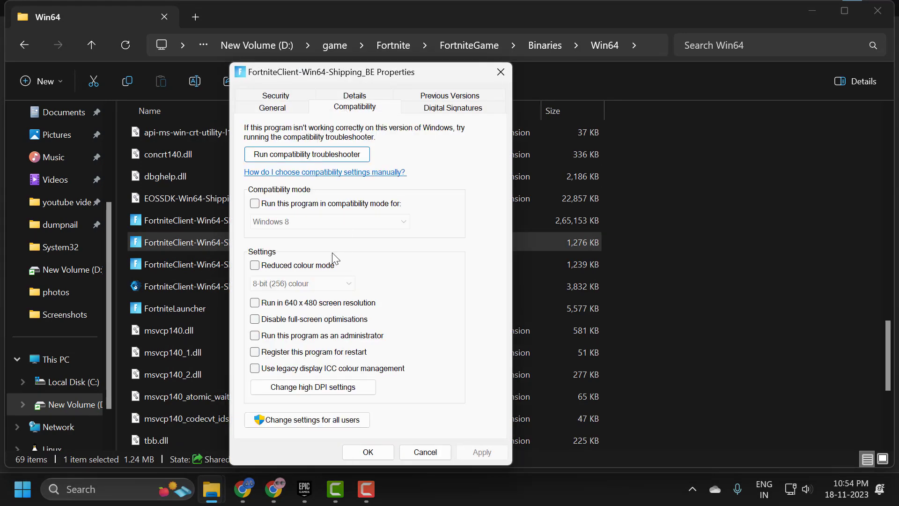
left_click(254, 204)
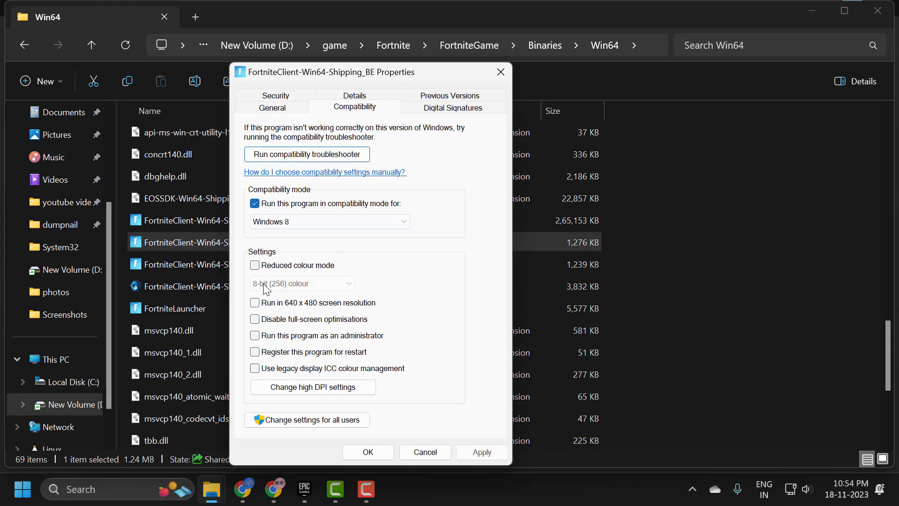
left_click(255, 319)
left_click(474, 451)
left_click(368, 451)
- Set FortniteClient-Win64-Shipping to Windows 8 compatibility with full-screen optimisations disabled, and apply
left_click(245, 221)
right_click(244, 221)
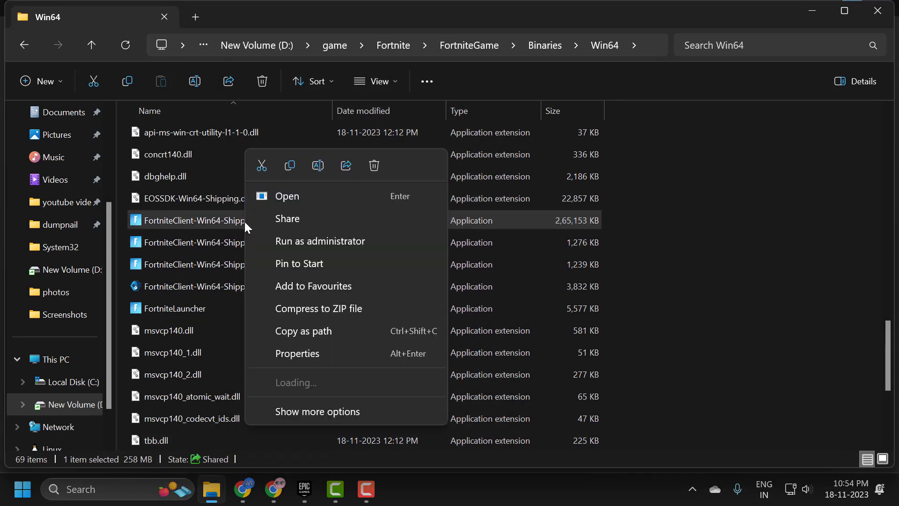
left_click(321, 353)
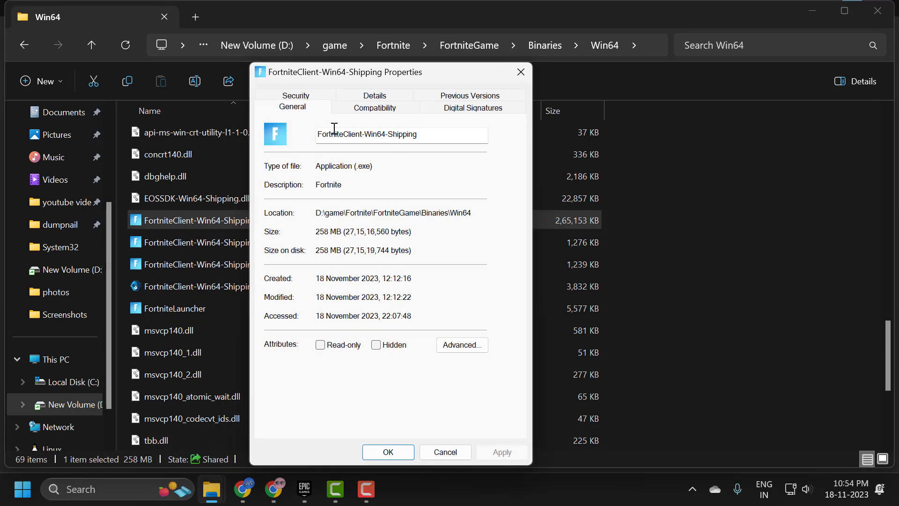
left_click(372, 107)
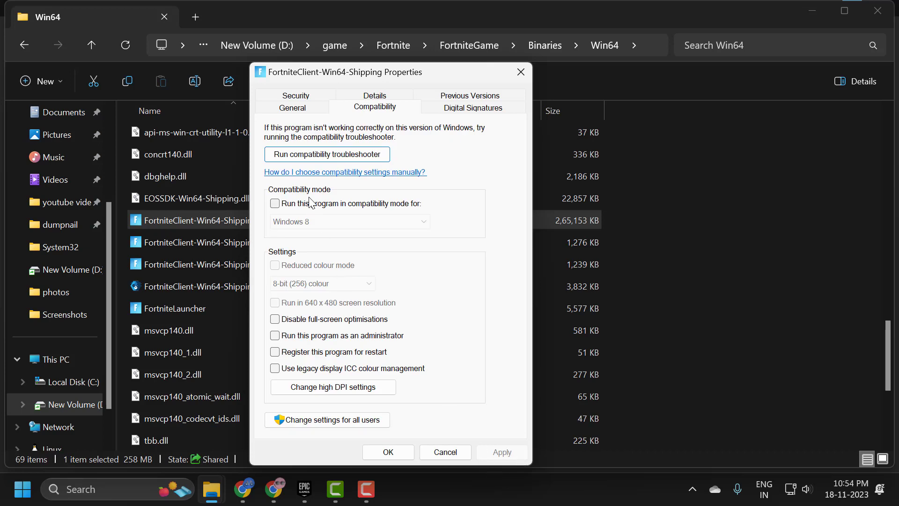
left_click(274, 203)
left_click(275, 318)
left_click(500, 452)
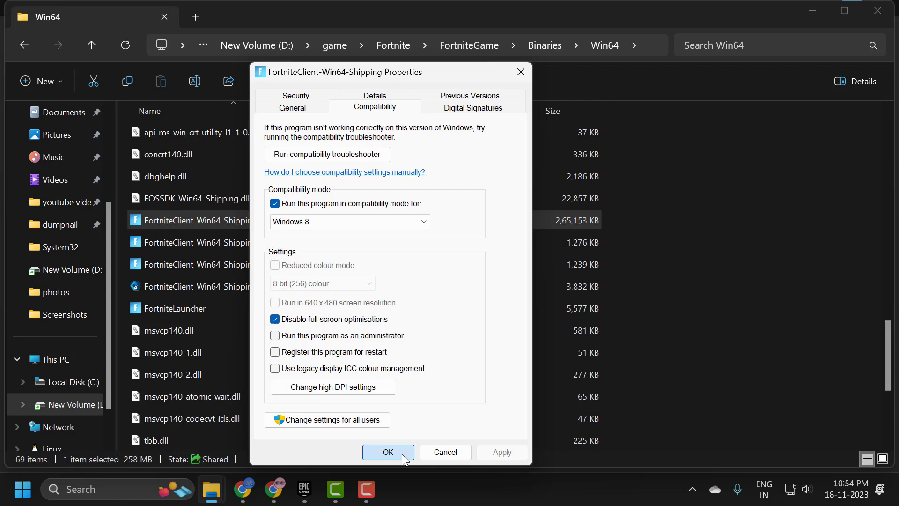
left_click(402, 453)
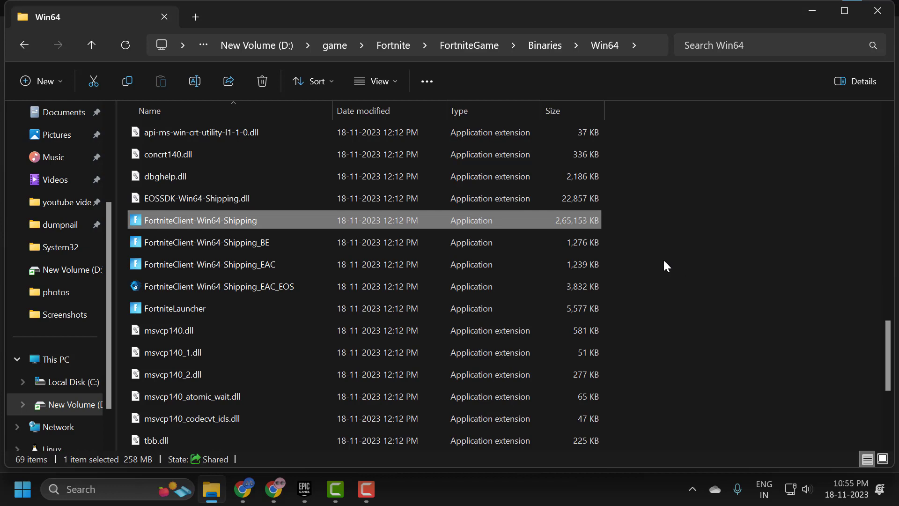
left_click(604, 260)
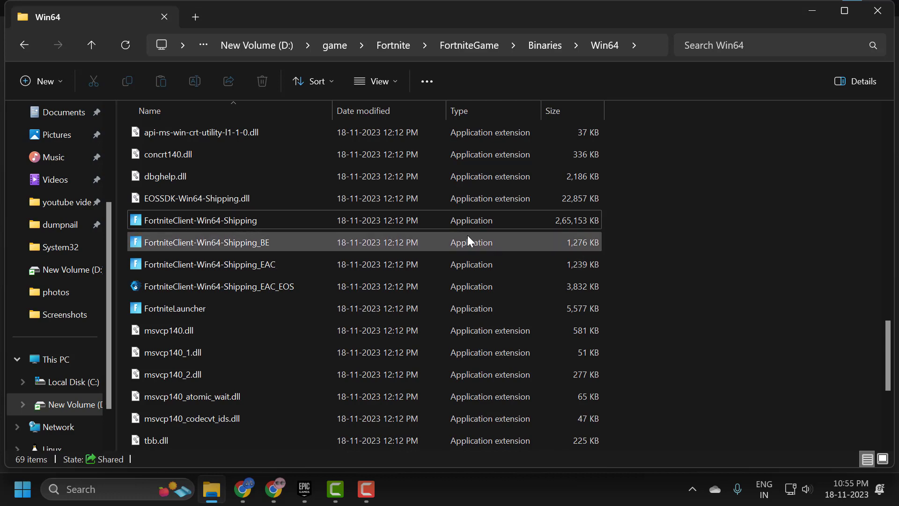
mouse_move(470, 232)
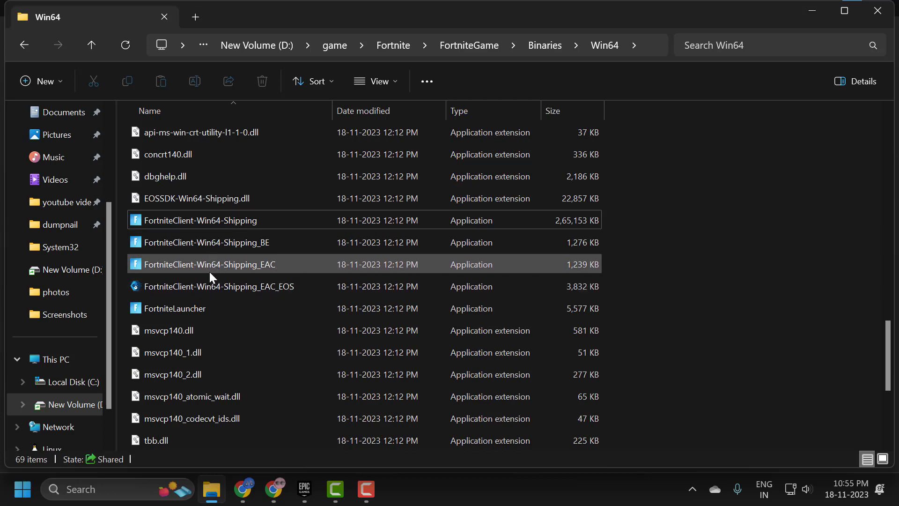
mouse_move(211, 271)
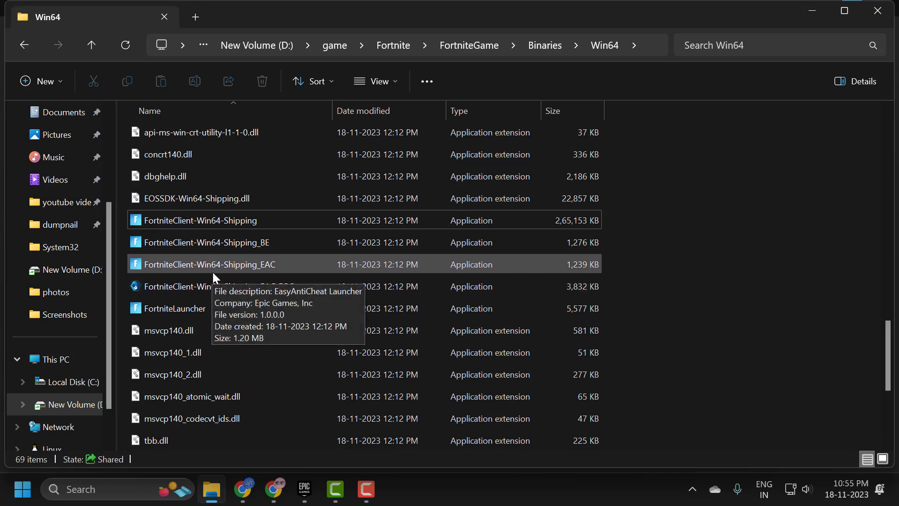
- Delete FortniteLauncher and FortniteClient-Win64-Shipping_EAC from the Win64 folder
left_click(192, 311)
right_click(193, 311)
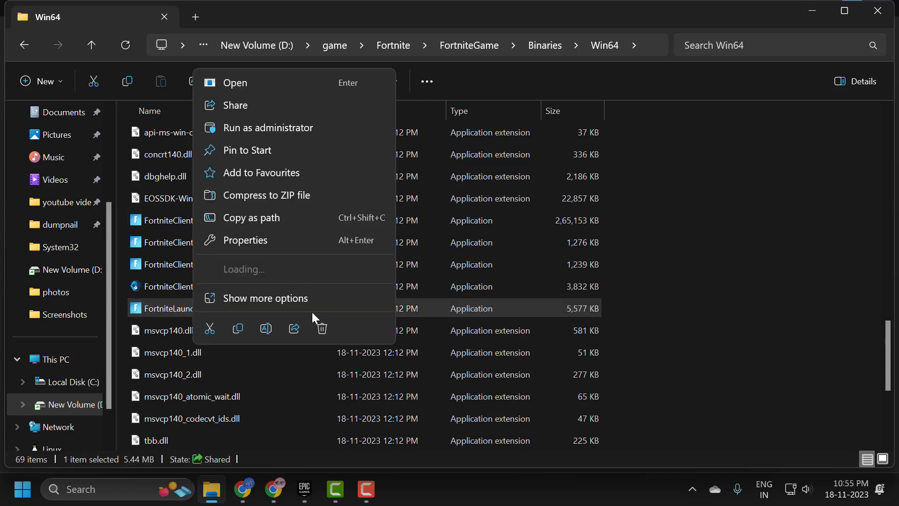
left_click(322, 328)
left_click(213, 266)
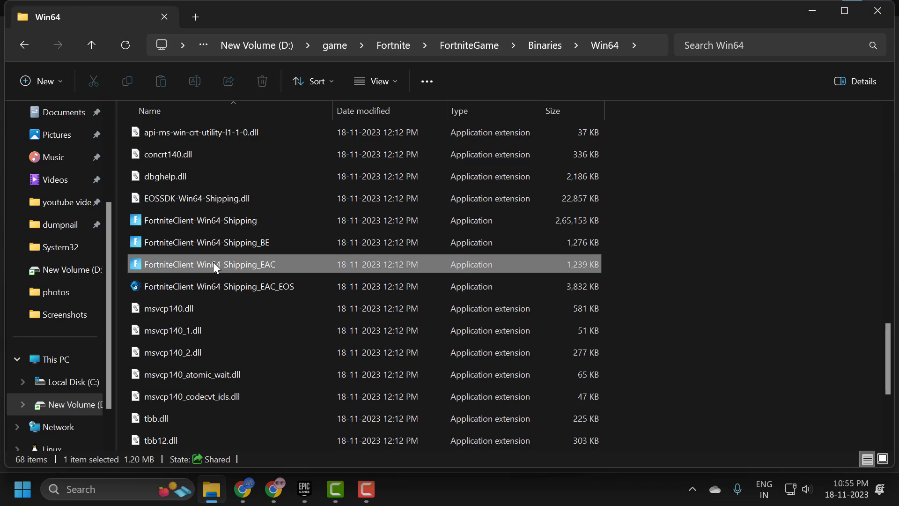
right_click(213, 266)
left_click(342, 165)
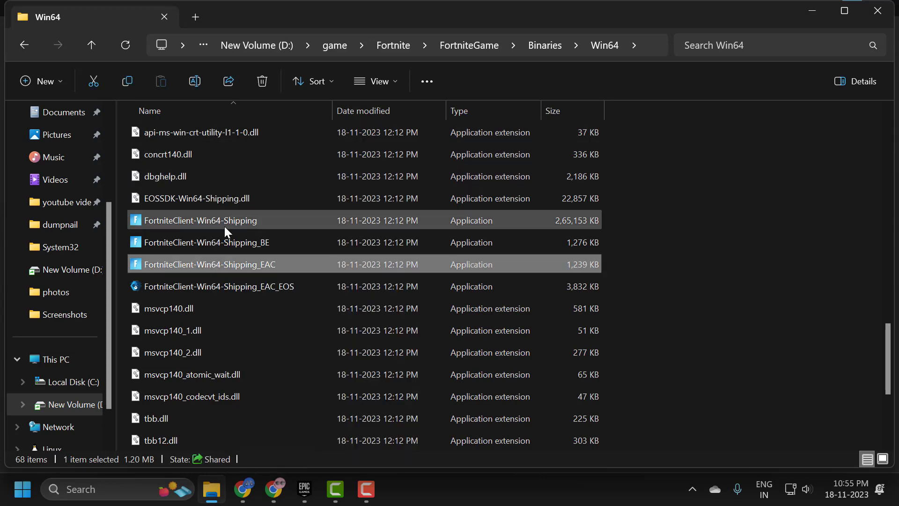
- Delete FortniteClient-Win64-Shipping_BE and FortniteClient-Win64-Shipping, then return to Epic Games Launcher
left_click(198, 241)
right_click(199, 240)
left_click(328, 137)
left_click(204, 220)
right_click(204, 219)
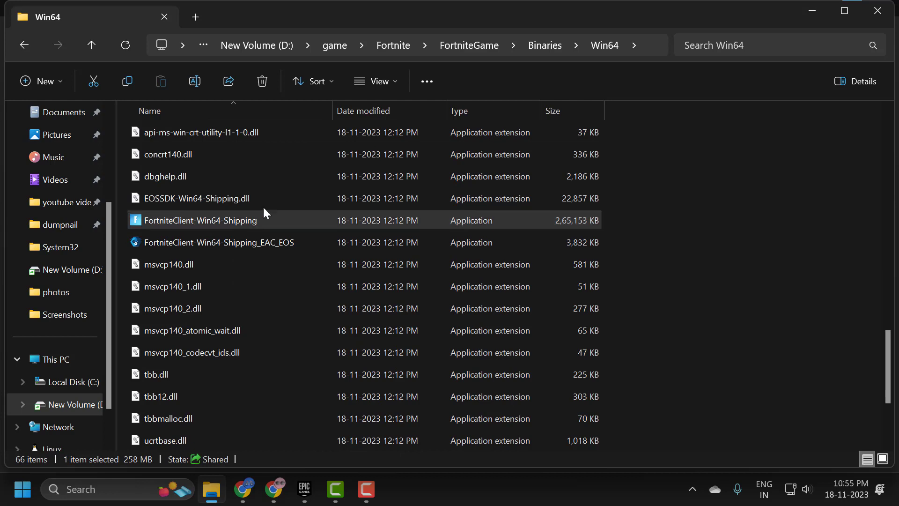
left_click(332, 164)
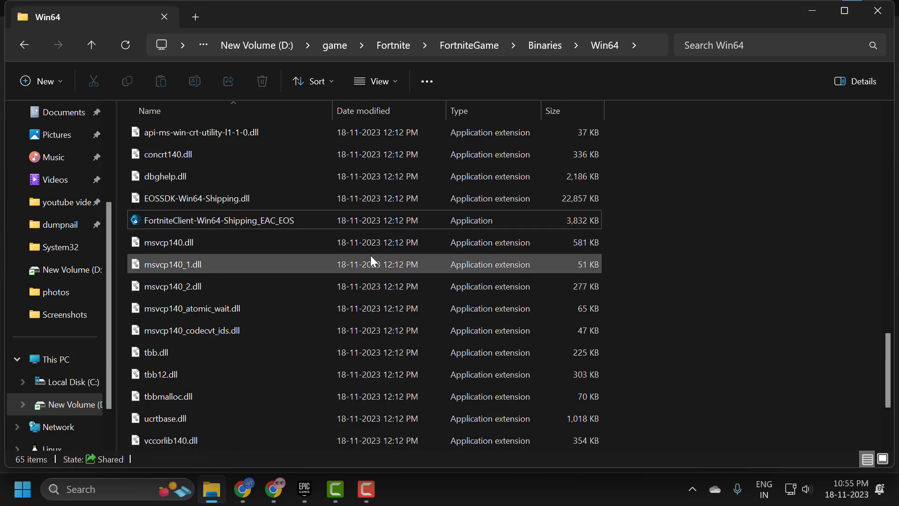
left_click(304, 489)
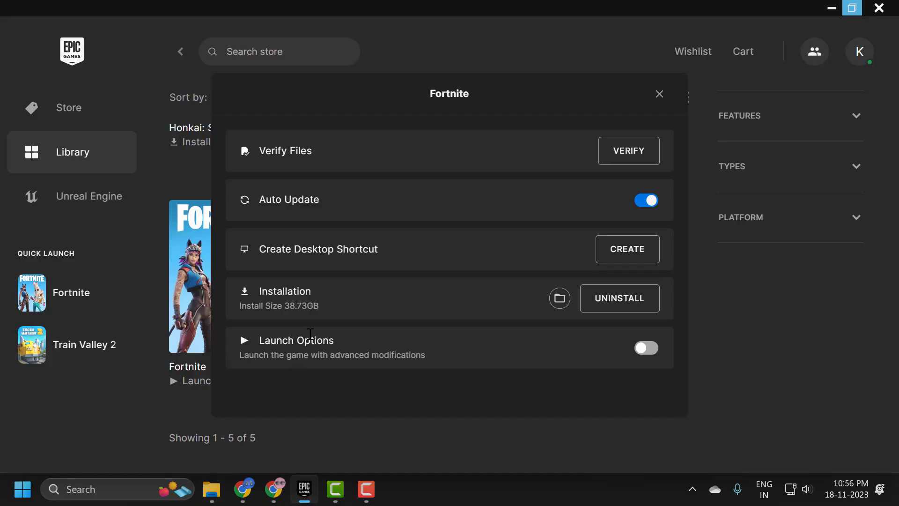
- Run Verify Files for Fortnite from its Manage window in Epic Games Launcher
left_click(661, 94)
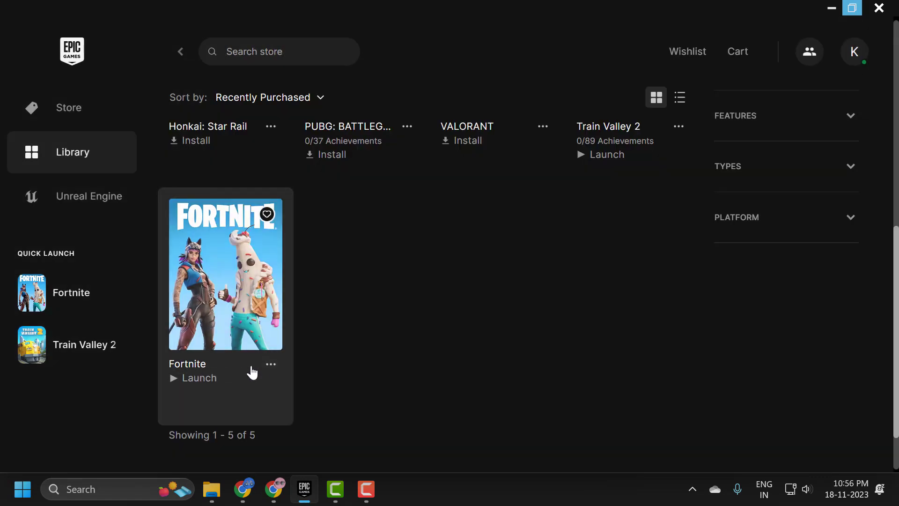
left_click(270, 364)
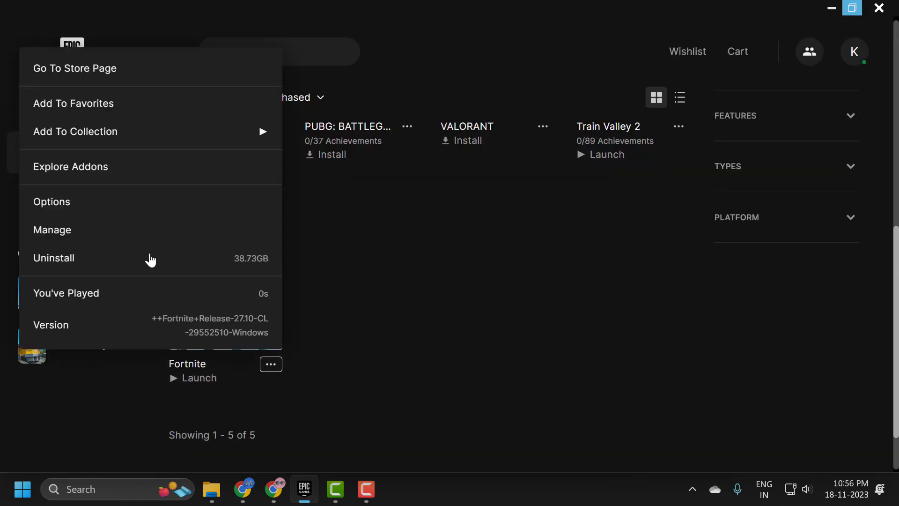
left_click(147, 239)
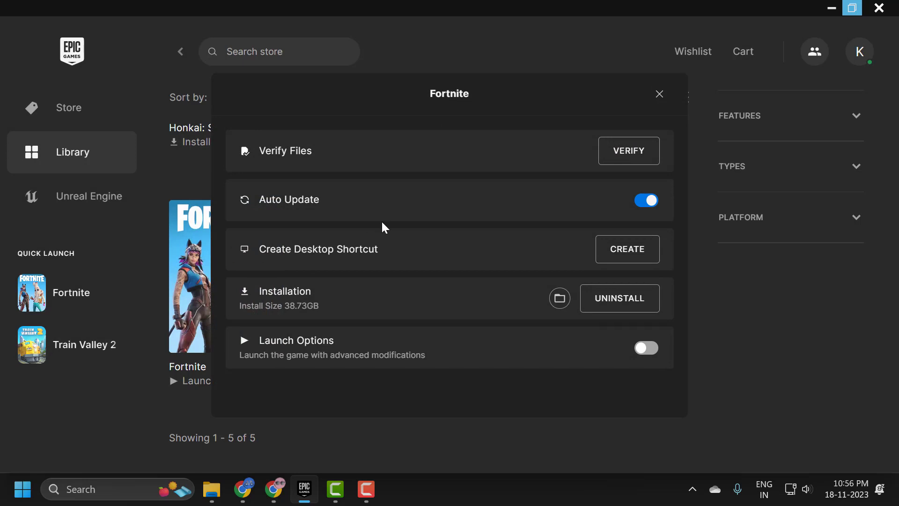
left_click(633, 156)
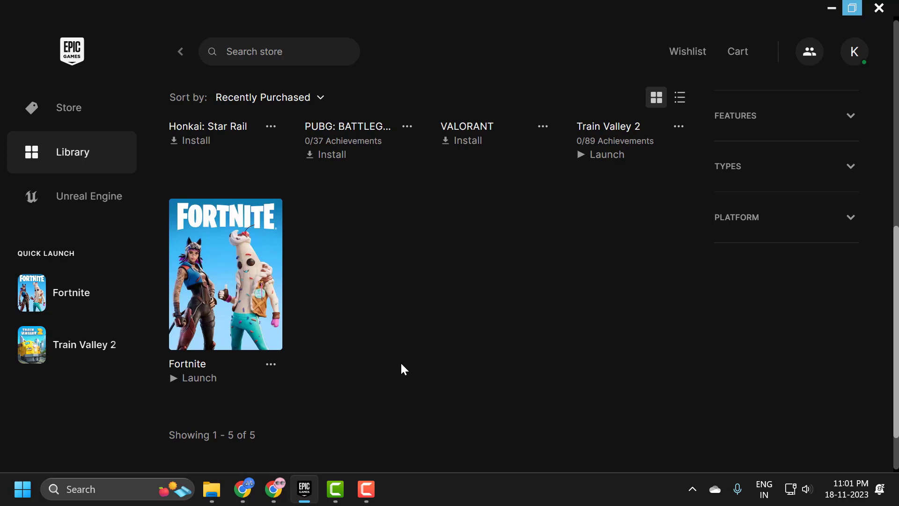
- Bring back the Win64 folder to check the restored executables, then close File Explorer
mouse_move(219, 495)
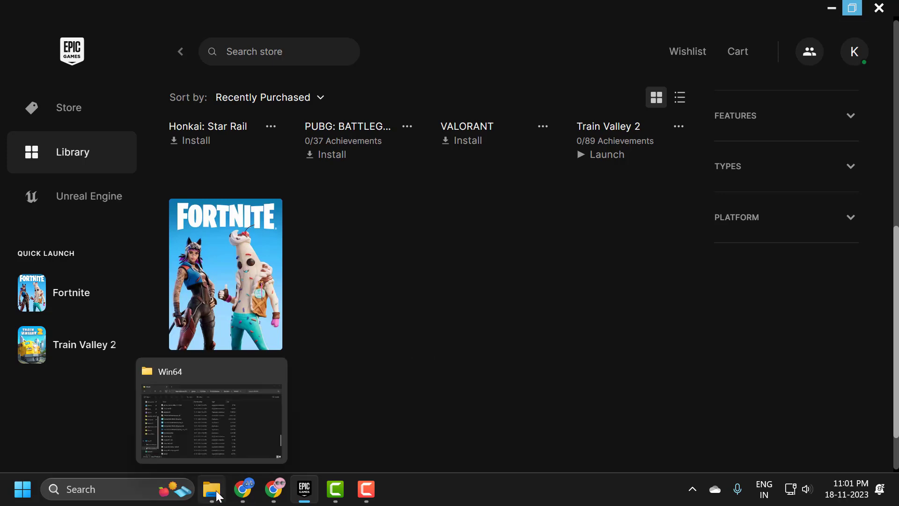
left_click(825, 8)
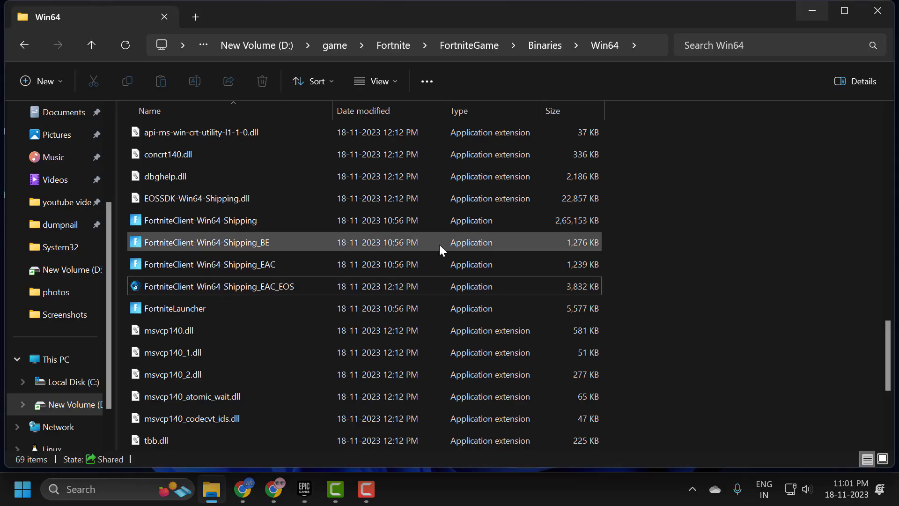
mouse_move(434, 248)
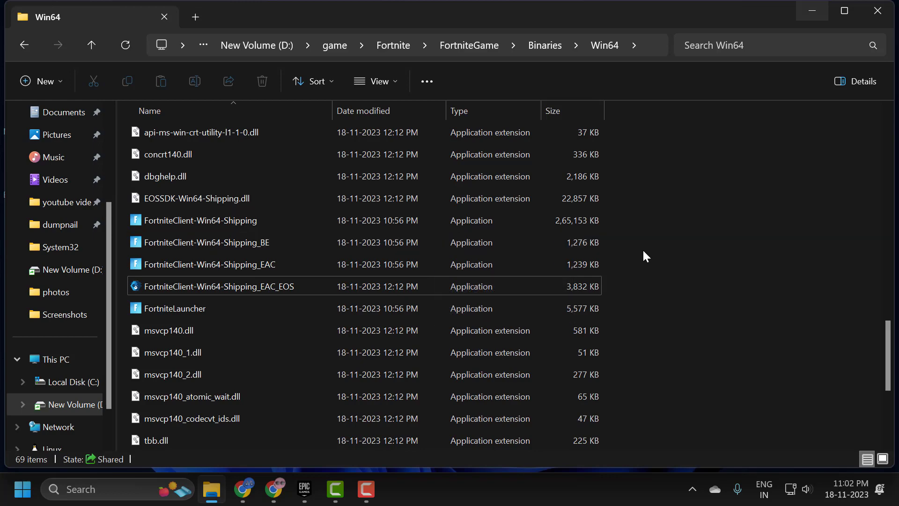
left_click(872, 15)
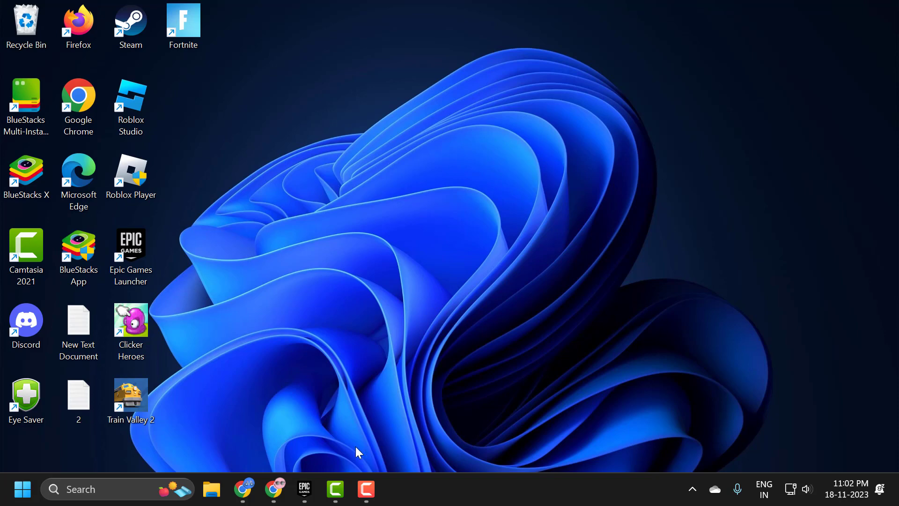
- Reopen Fortnite's install folder in File Explorer from Epic Games Launcher's Manage window
left_click(304, 488)
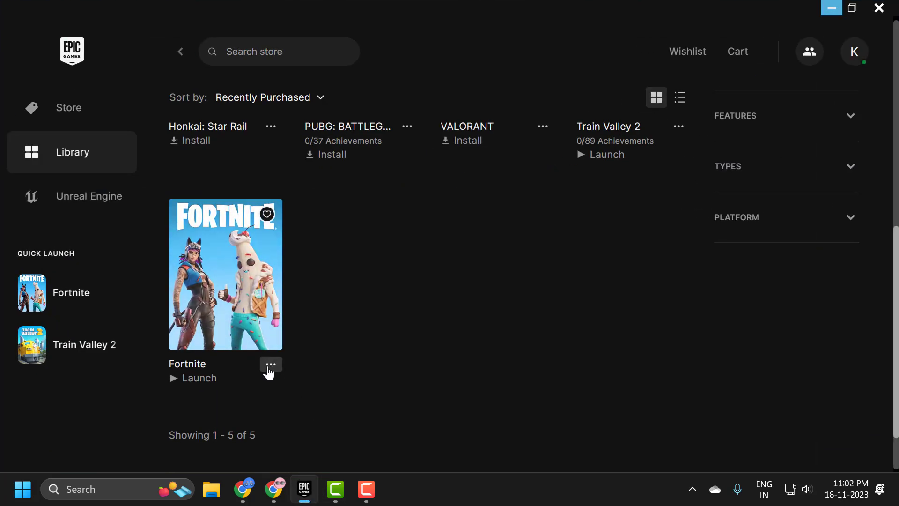
left_click(271, 365)
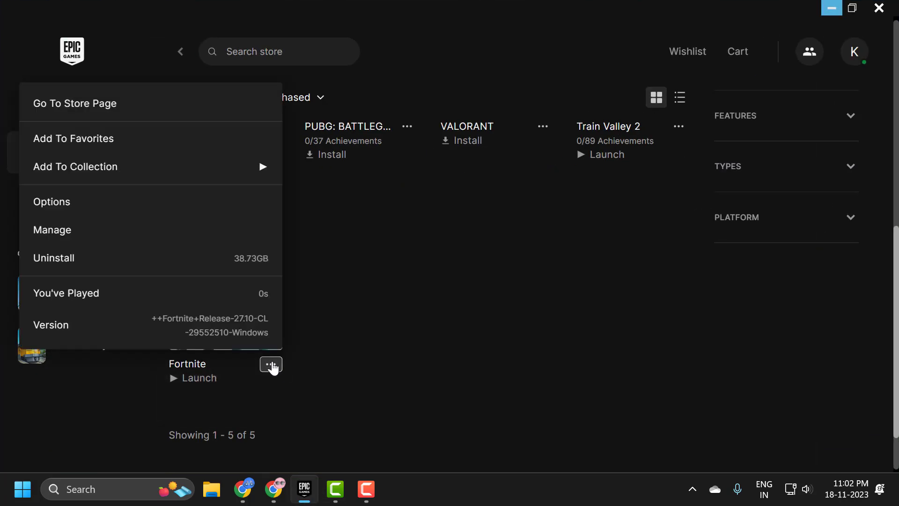
left_click(209, 237)
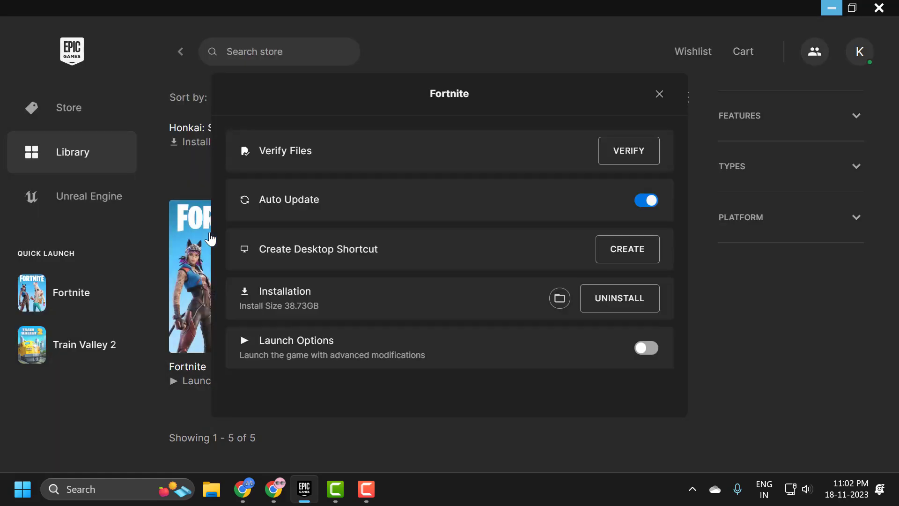
left_click(560, 299)
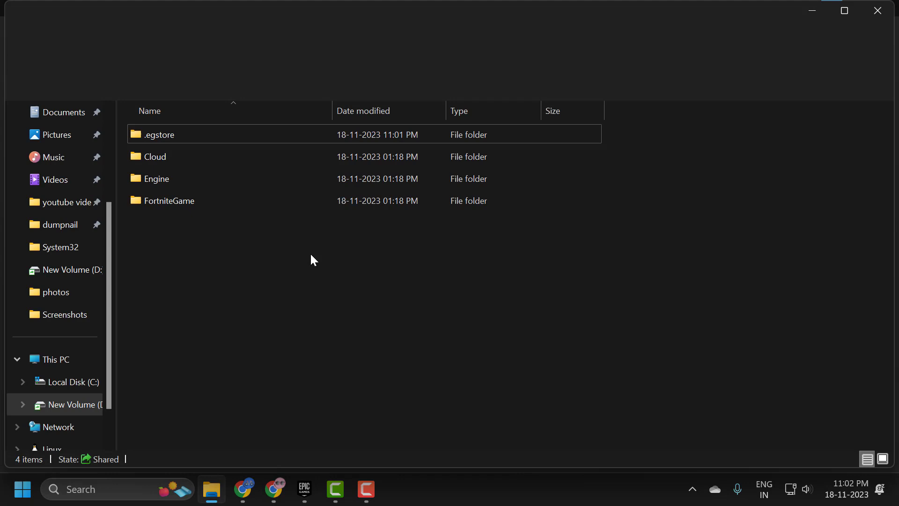
- Browse to FortniteGame\Binaries\Win64\EasyAntiCheat_Kamu and select EasyAntiCheat_Setup
left_click(168, 205)
double_click(166, 203)
double_click(174, 134)
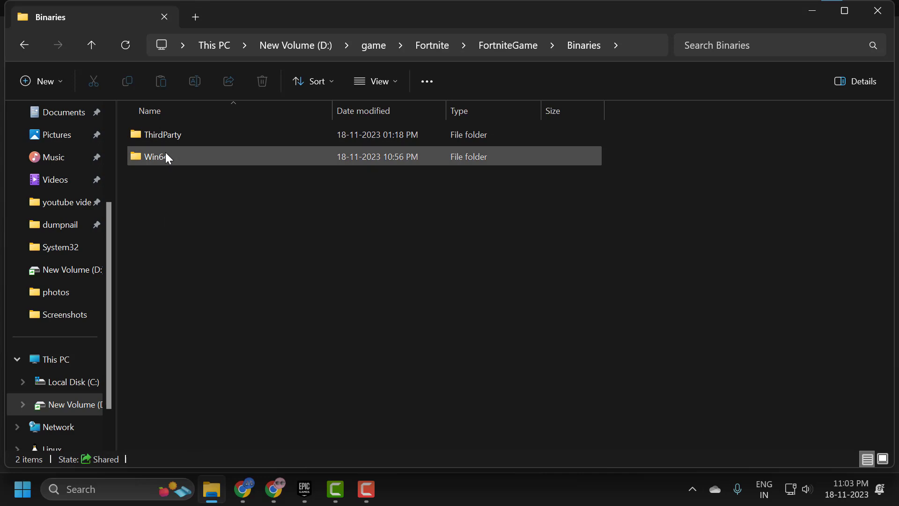
double_click(165, 153)
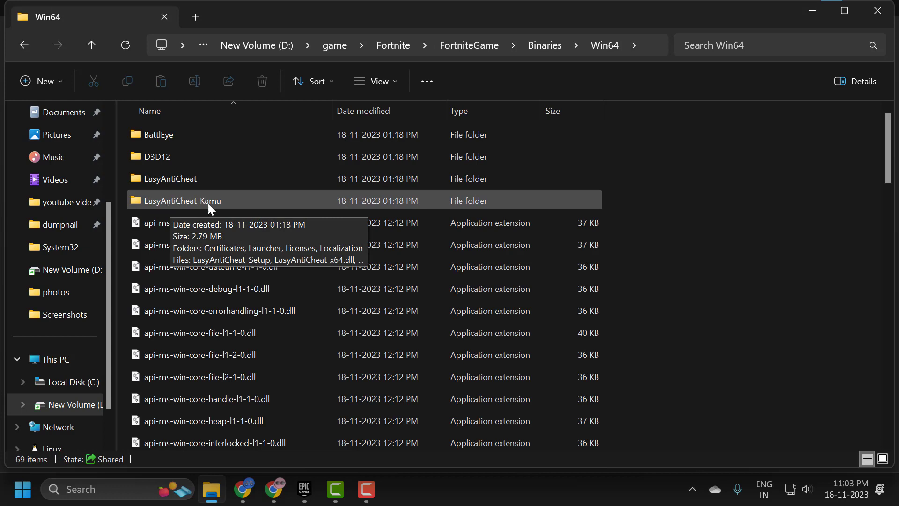
double_click(216, 204)
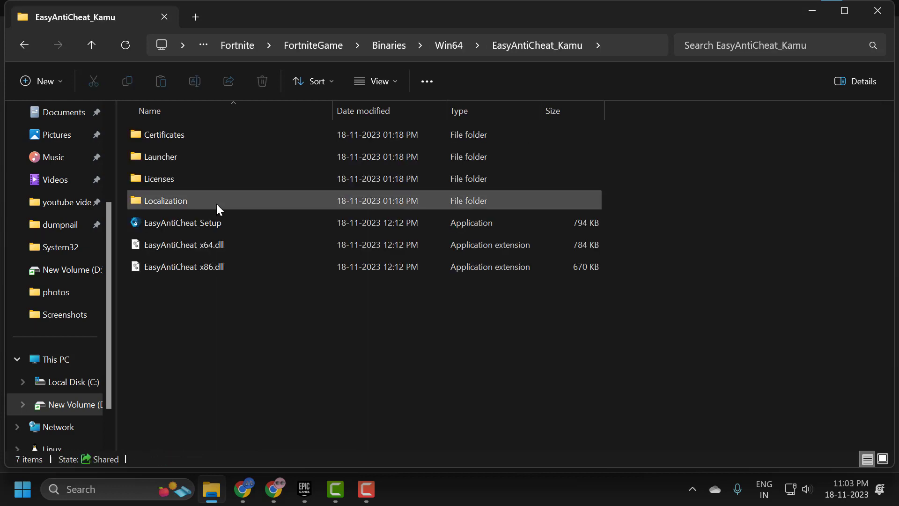
left_click(187, 223)
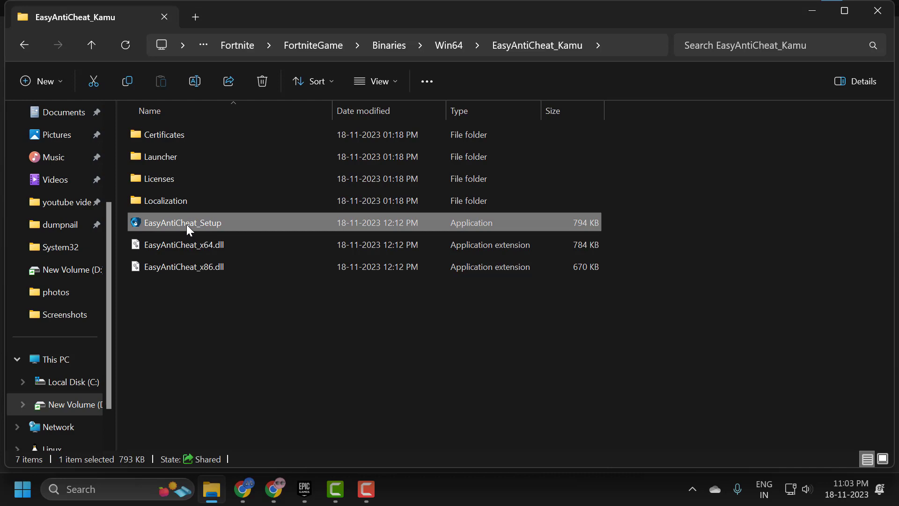
- Launch EasyAntiCheat_Setup and select 'Current (Game 217)' as the game version
double_click(187, 224)
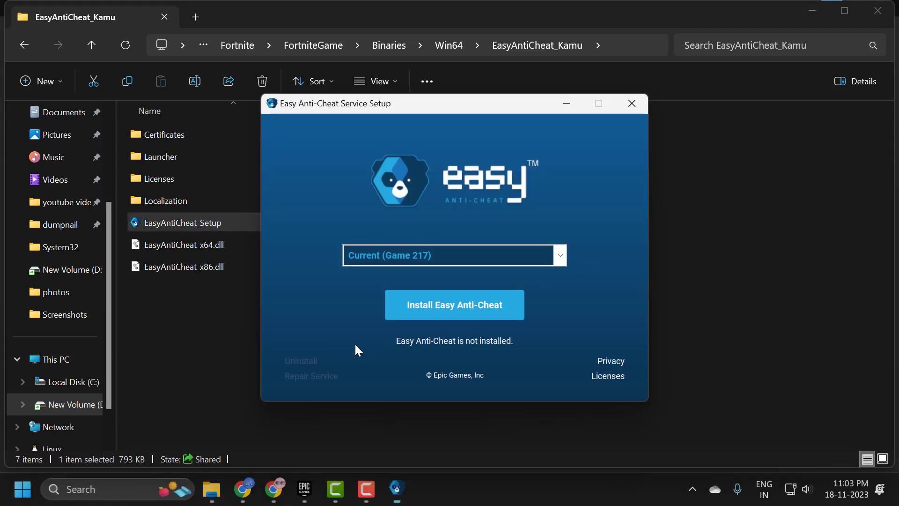
left_click(420, 262)
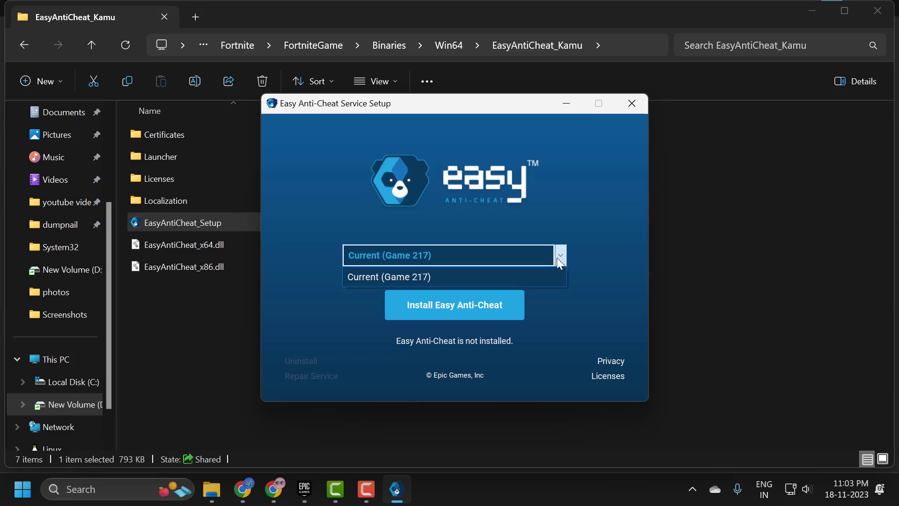
left_click(359, 278)
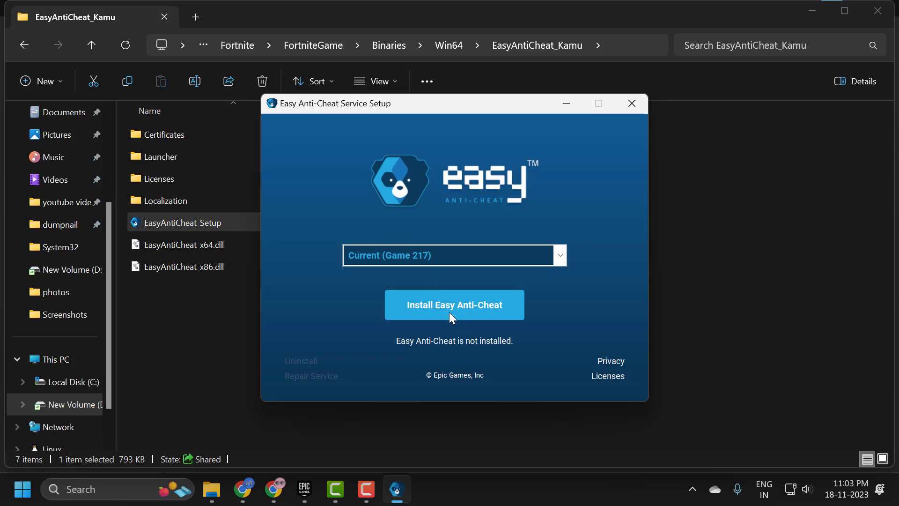